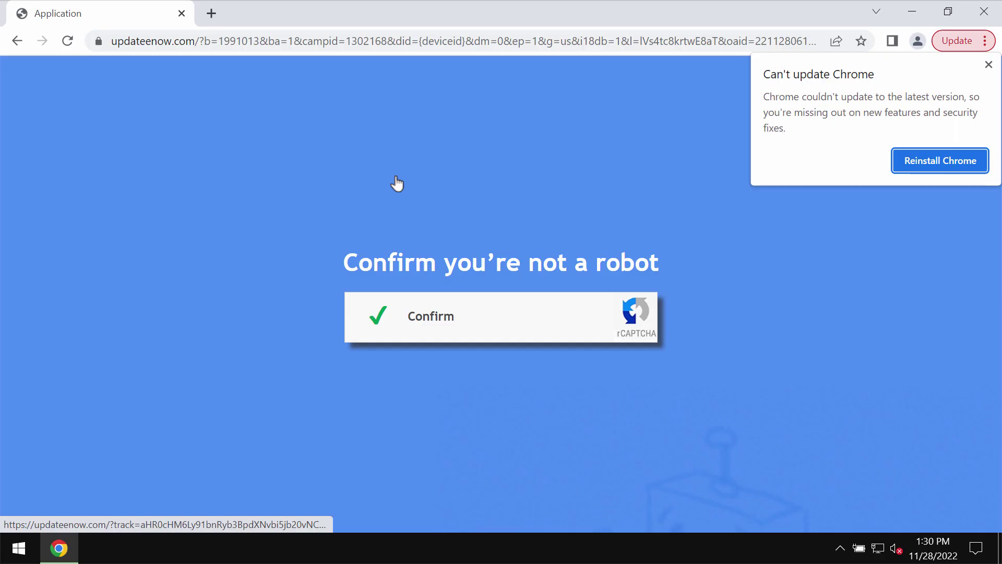
Close the fake 'Can't update Chrome' warning on the updateenow.com robot-check page
{"action": "left_click", "coordinate": [988, 65]}
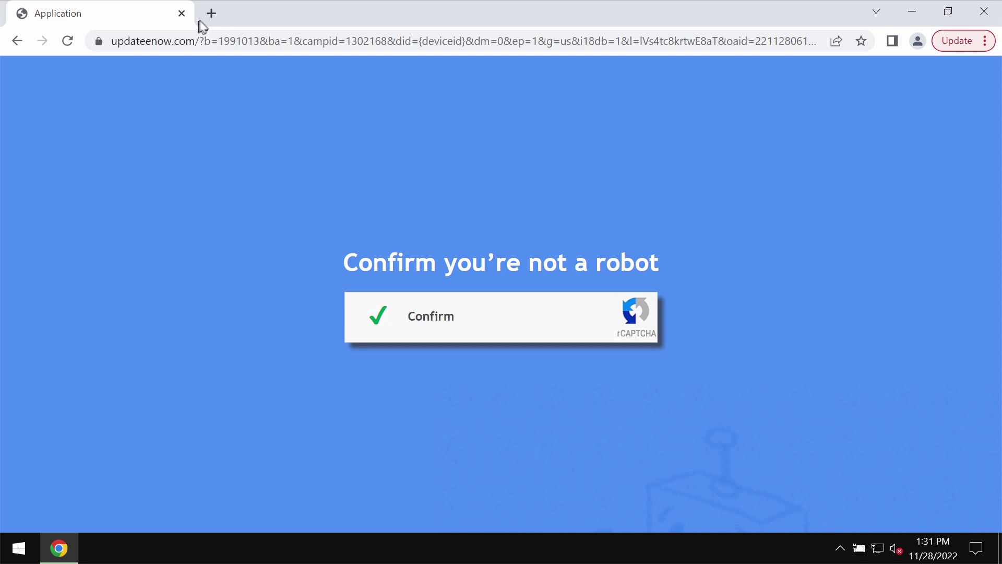
{"action": "left_click", "coordinate": [225, 42]}
{"action": "left_click", "coordinate": [456, 139]}
Go to Chrome's Site settings > Notifications and scroll to the 'Allowed to send notifications' list
{"action": "left_click", "coordinate": [977, 52]}
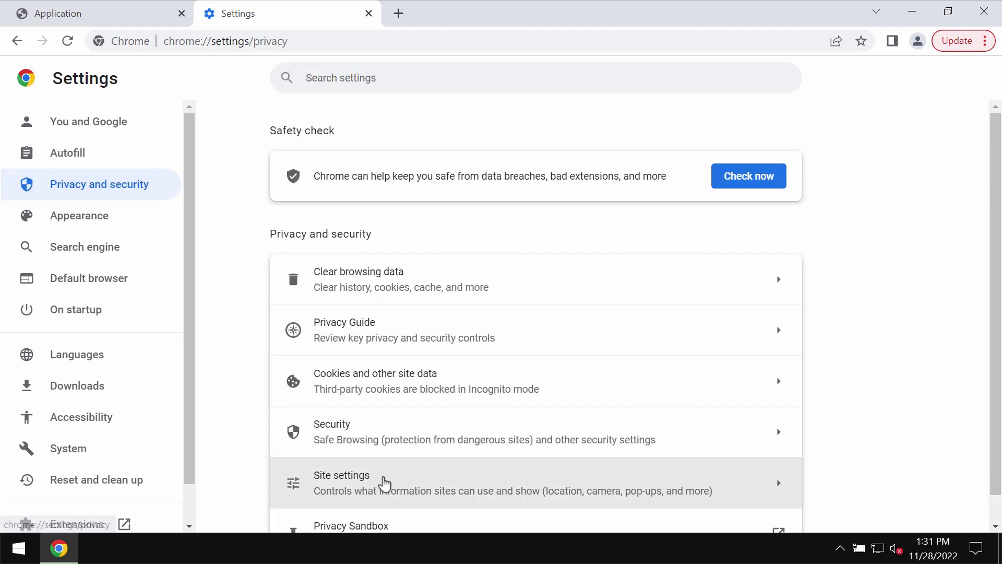
{"action": "left_click", "coordinate": [385, 485]}
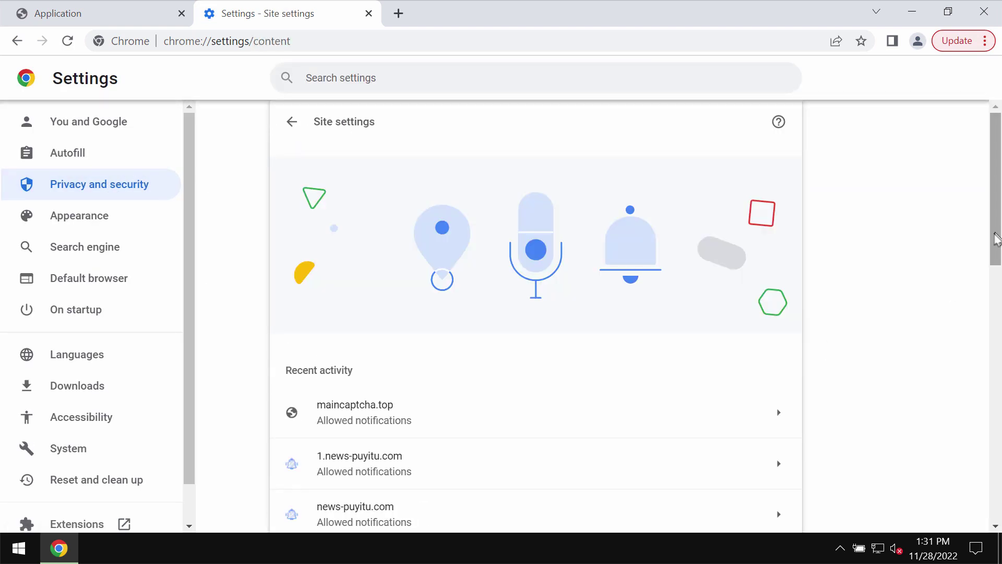
{"action": "left_click_drag", "start_coordinate": [997, 241], "coordinate": [962, 384]}
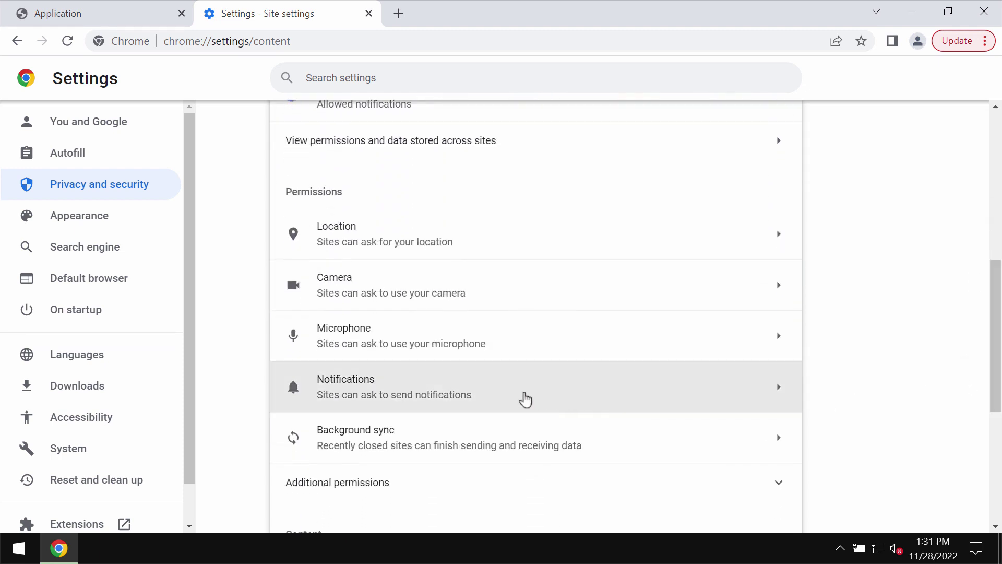
{"action": "left_click", "coordinate": [525, 399]}
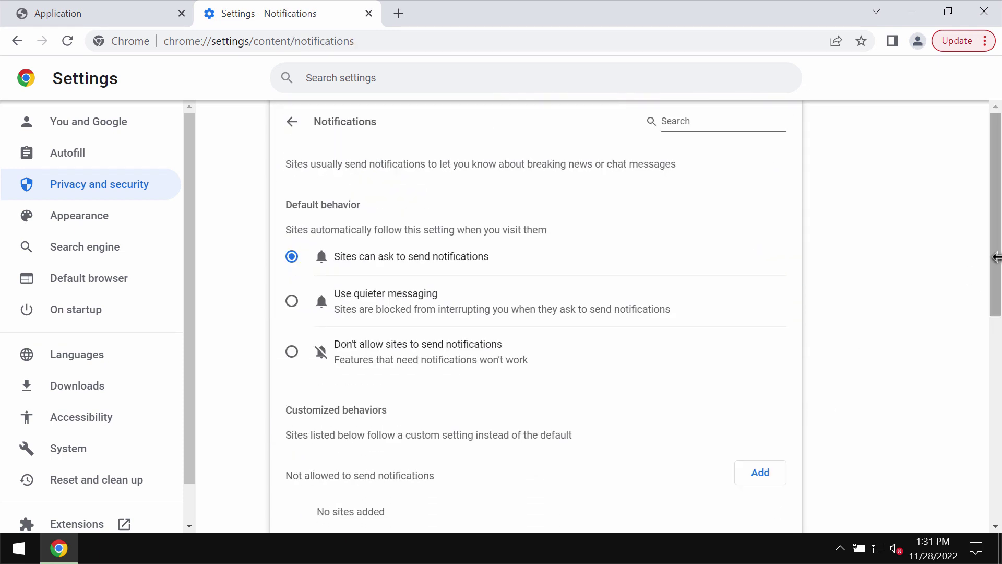
{"action": "left_click_drag", "start_coordinate": [995, 261], "coordinate": [946, 410]}
{"action": "scroll", "coordinate": [921, 328], "scroll_direction": "down", "scroll_amount": 3}
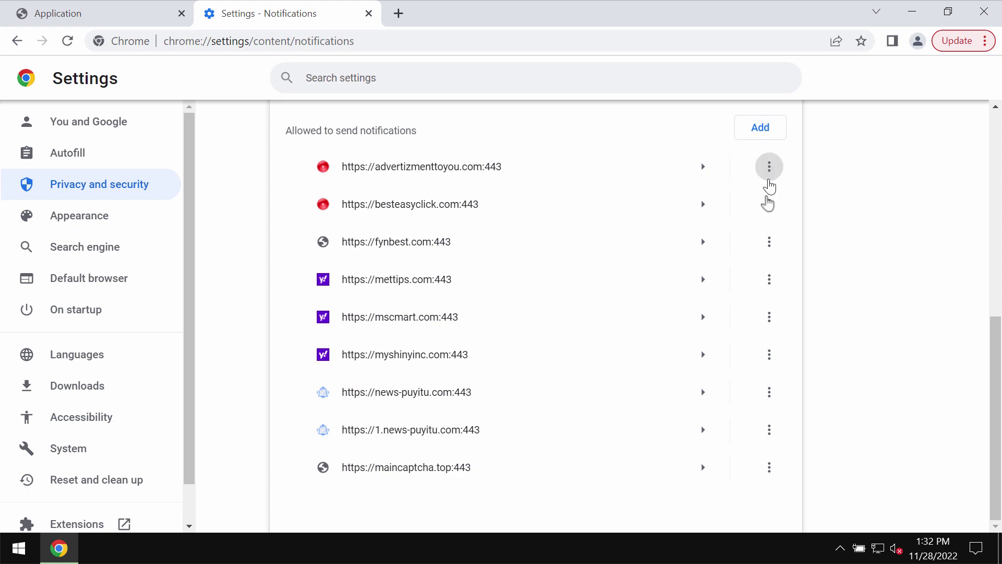
Remove the five spam sites, leaving only myshinyinc.com, news-puyitu.com, 1.news-puyitu.com and maincaptcha.top allowed
{"action": "left_click", "coordinate": [769, 167]}
{"action": "left_click", "coordinate": [765, 222]}
{"action": "left_click", "coordinate": [769, 204]}
{"action": "left_click", "coordinate": [760, 259]}
{"action": "left_click", "coordinate": [768, 242]}
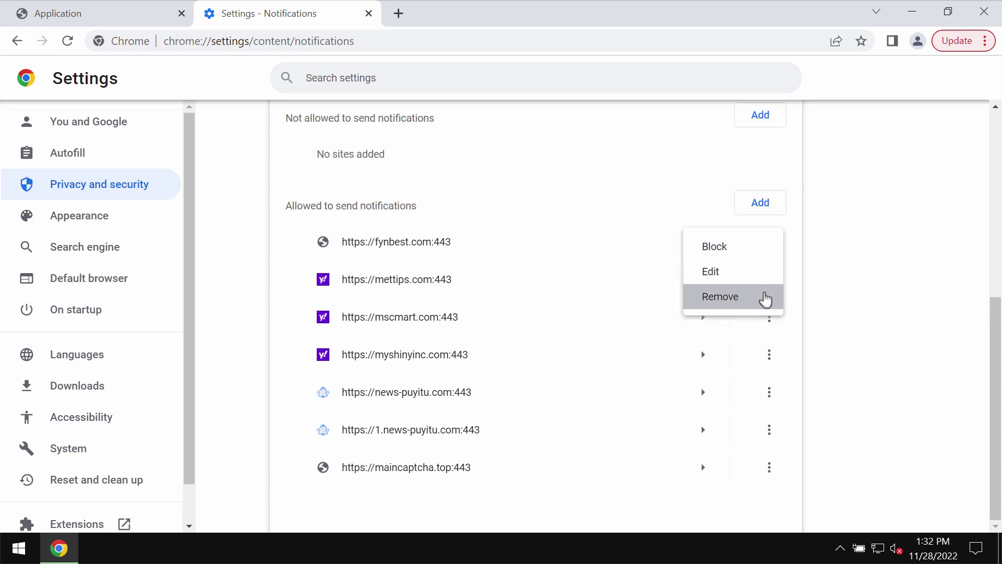
{"action": "left_click", "coordinate": [769, 296]}
{"action": "left_click", "coordinate": [768, 279]}
{"action": "left_click", "coordinate": [767, 331]}
{"action": "left_click", "coordinate": [768, 317]}
{"action": "left_click", "coordinate": [752, 372]}
{"action": "left_click", "coordinate": [463, 40]}
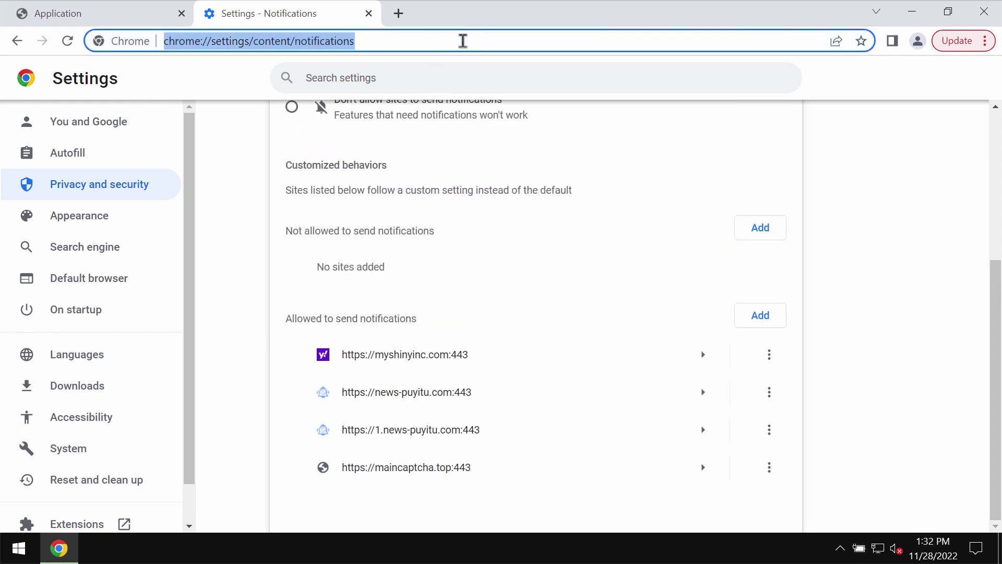
Load combocleaner.com, close the Application tab, then launch Combo Cleaner from the desktop
{"action": "type", "text": "combocleaner.com"}
{"action": "key", "text": "Return"}
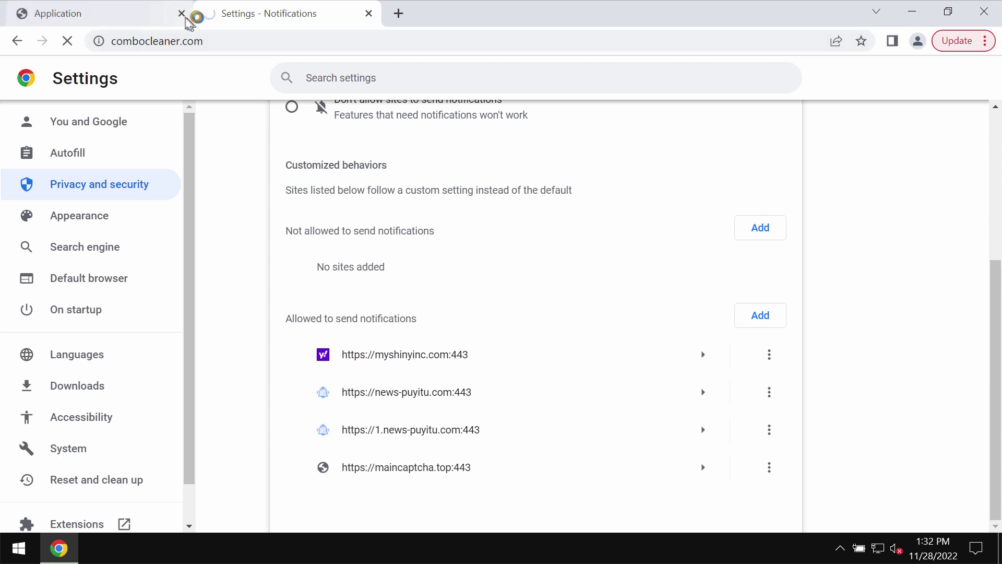
{"action": "left_click", "coordinate": [182, 13]}
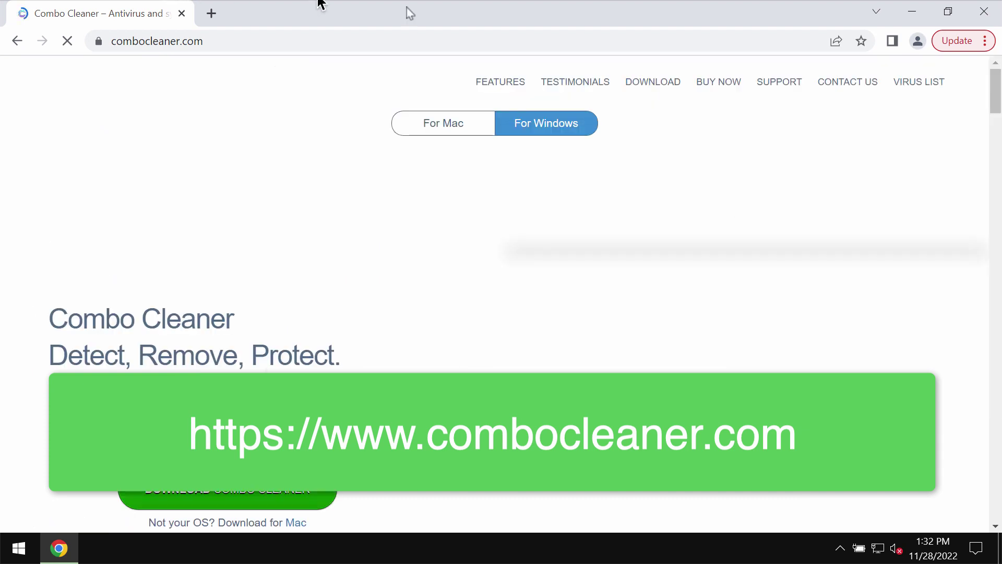
{"action": "left_click", "coordinate": [915, 13]}
{"action": "double_click", "coordinate": [219, 205]}
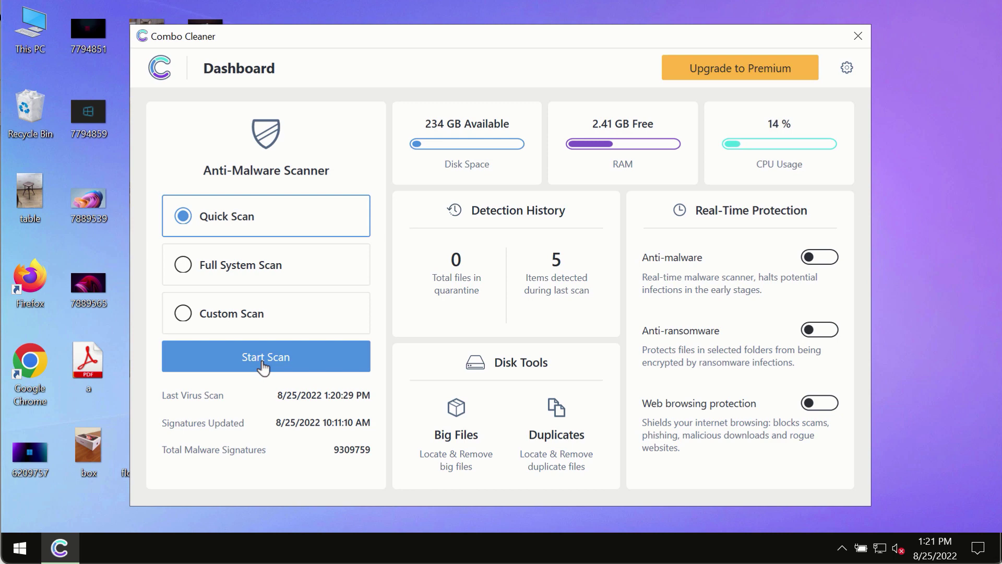
Start a Quick Scan, go back to the Dashboard, then reopen the scan's progress view
{"action": "left_click", "coordinate": [283, 358]}
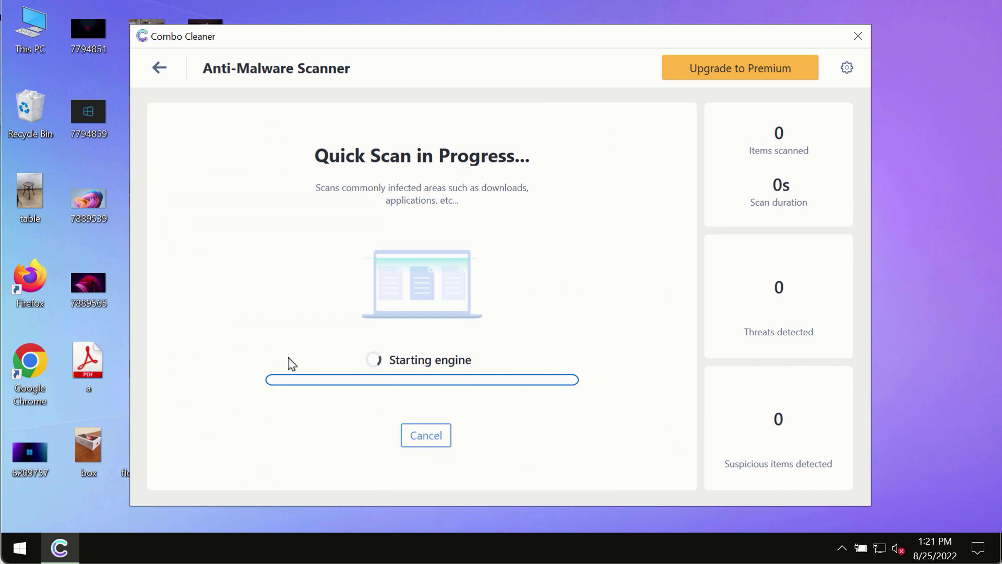
{"action": "left_click", "coordinate": [159, 68]}
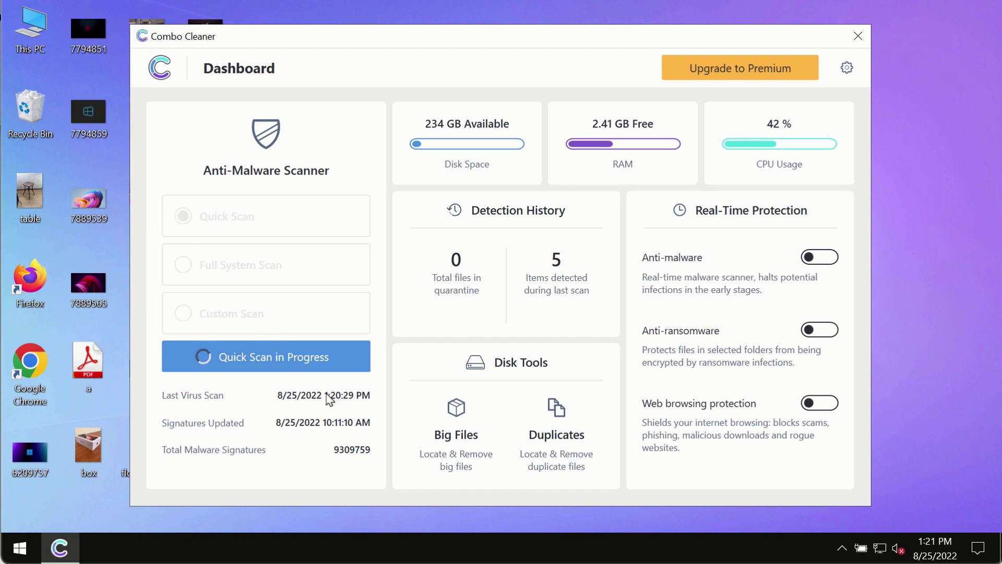
{"action": "left_click", "coordinate": [279, 357]}
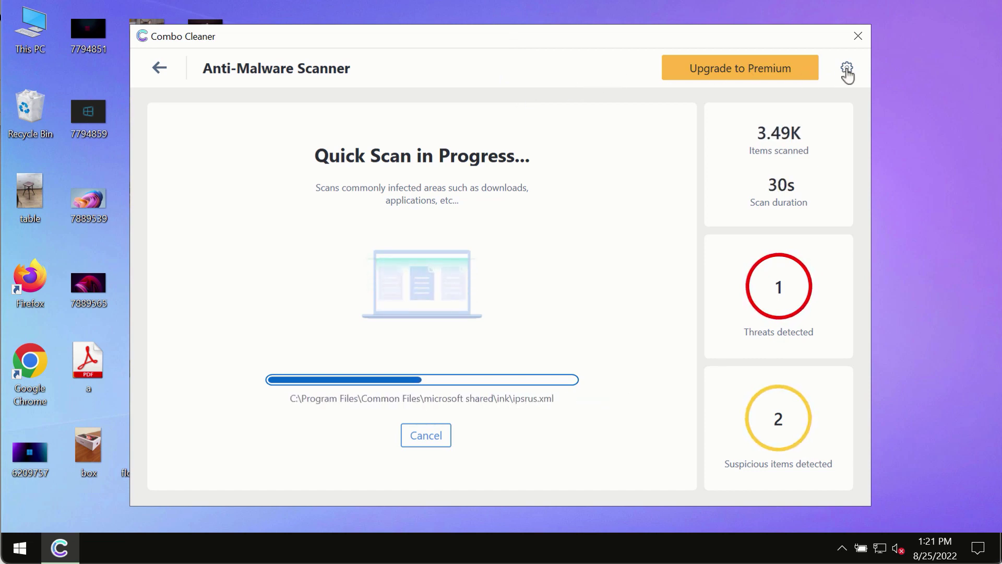
Open Combo Cleaner's settings and view the Anti-Ransomware tab
{"action": "left_click", "coordinate": [847, 73]}
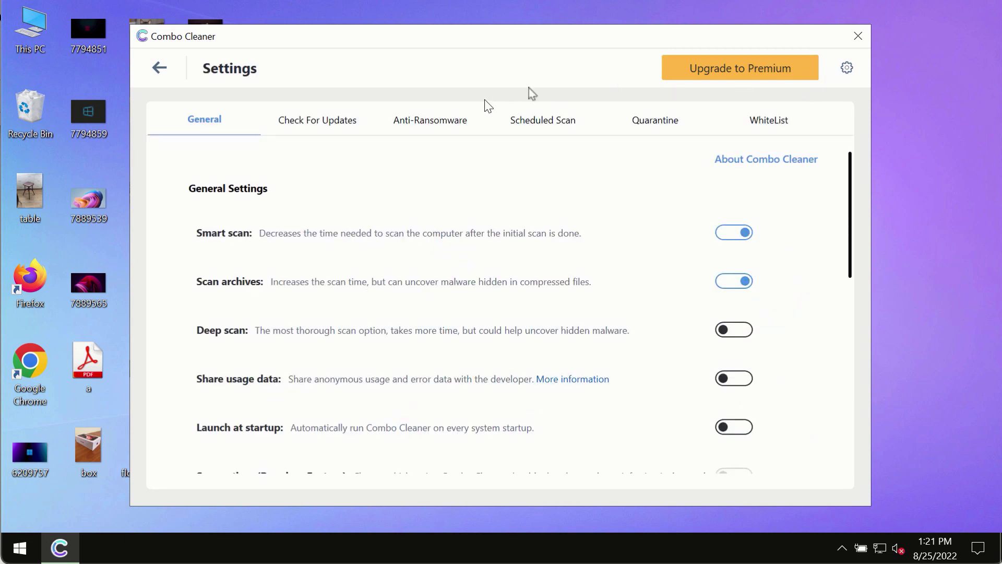
{"action": "left_click", "coordinate": [416, 124]}
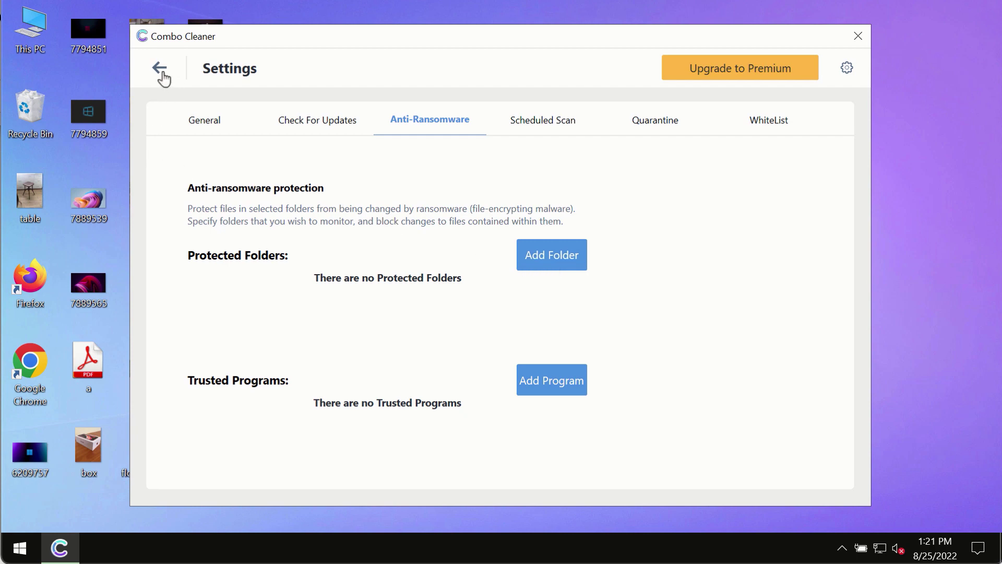
Return to the Dashboard and reopen the Quick Scan progress view to follow detected threats
{"action": "left_click", "coordinate": [160, 78]}
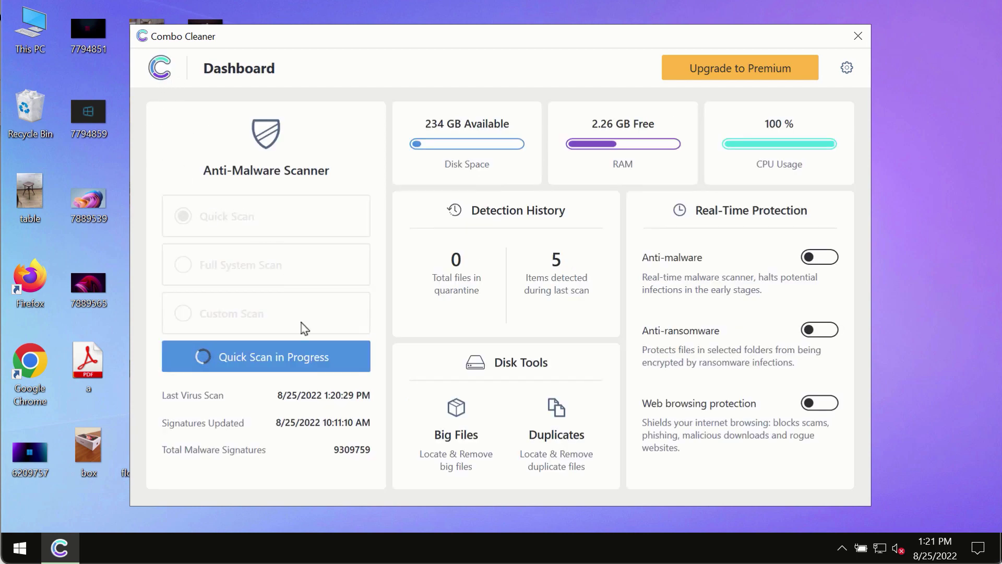
{"action": "left_click", "coordinate": [315, 359]}
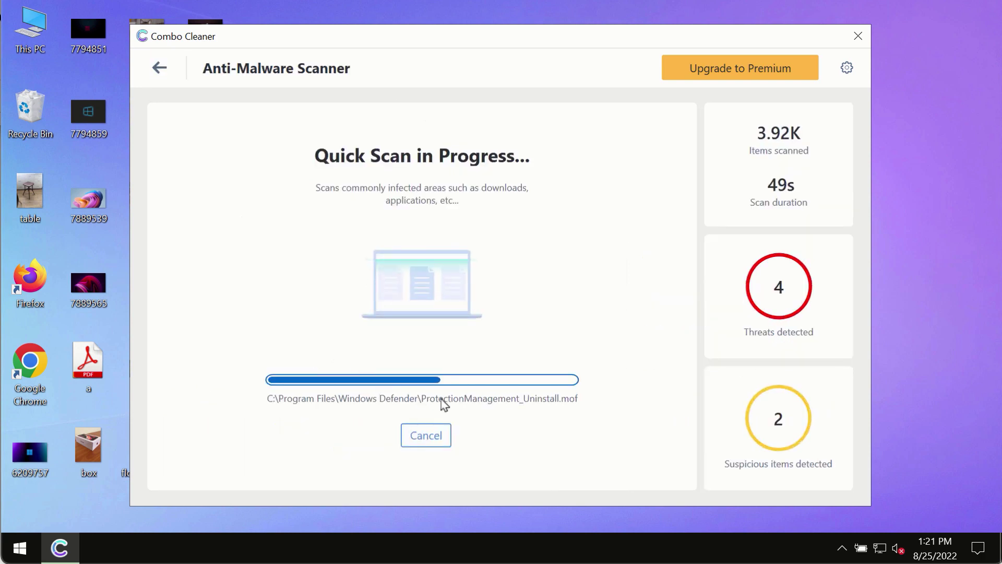